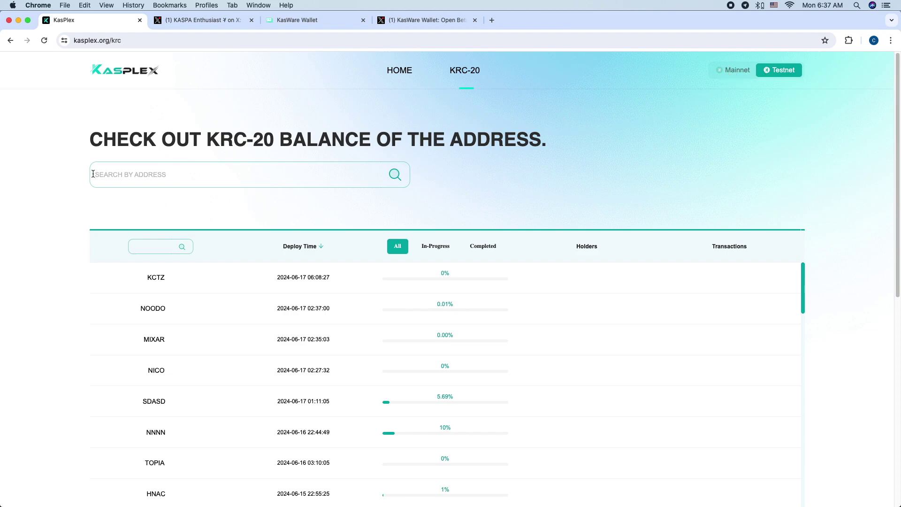
# - Switch to the KASPA Enthusiast X post listing upcoming KRC20 projects
pyautogui.click(212, 22)
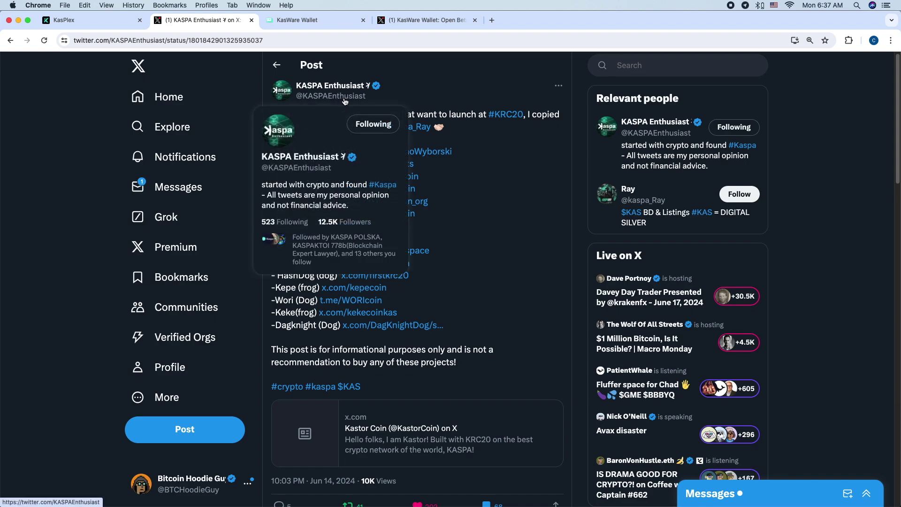
# - Go via the KasWare Wallet website to its X profile with the Chrome Web Store link
pyautogui.click(317, 23)
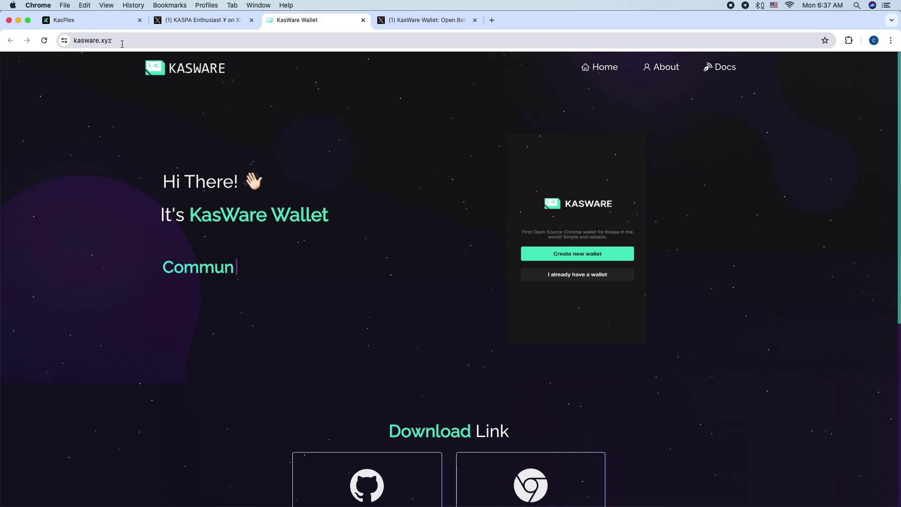
pyautogui.click(410, 20)
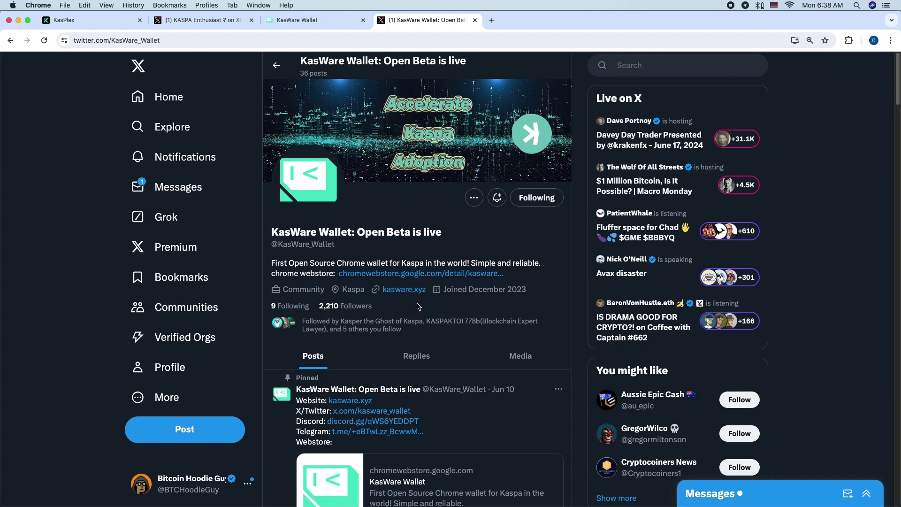
# - Follow the chromewebstore link in the bio to the KasWare Wallet extension page
pyautogui.click(374, 276)
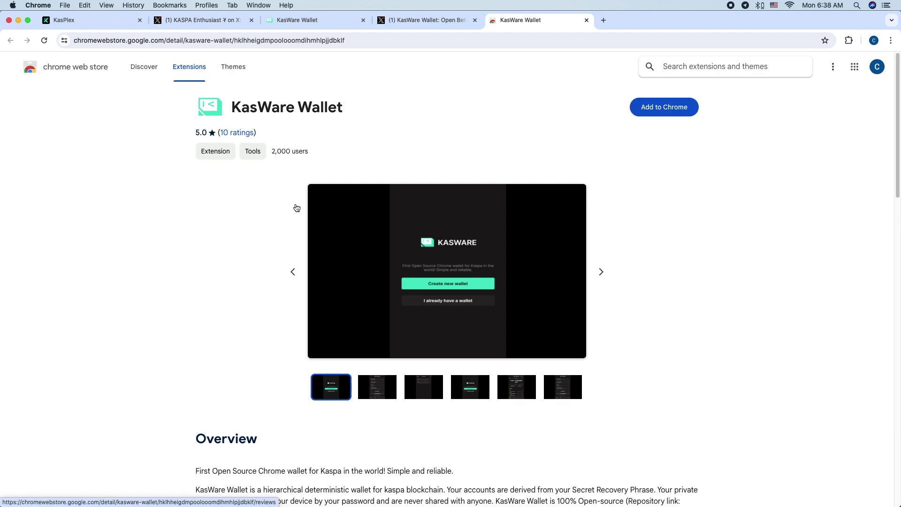
pyautogui.scroll(-1, 248, 338)
pyautogui.scroll(-3, 249, 338)
pyautogui.scroll(-1, 250, 335)
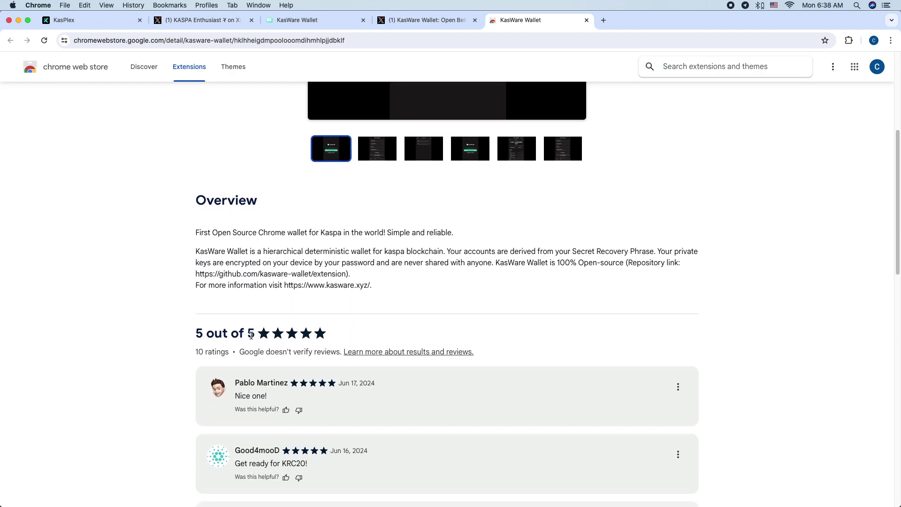
pyautogui.scroll(-3, 255, 328)
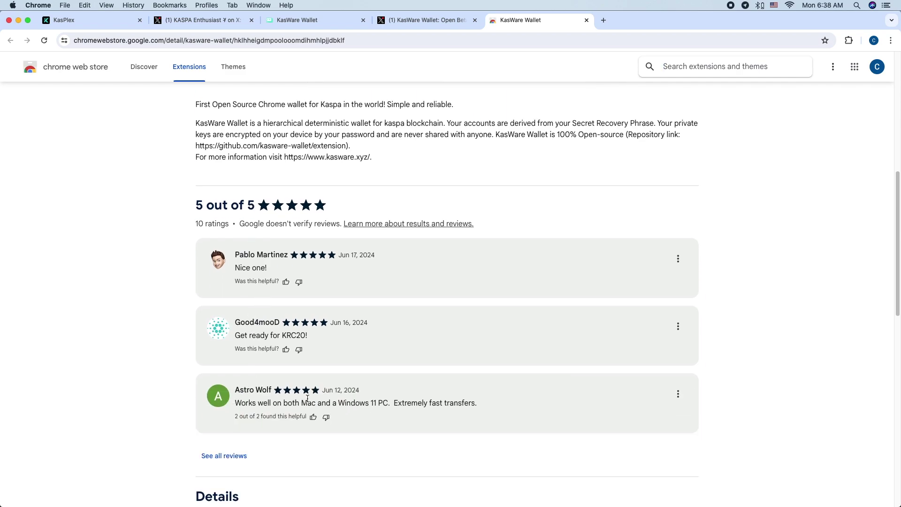
pyautogui.scroll(8, 311, 399)
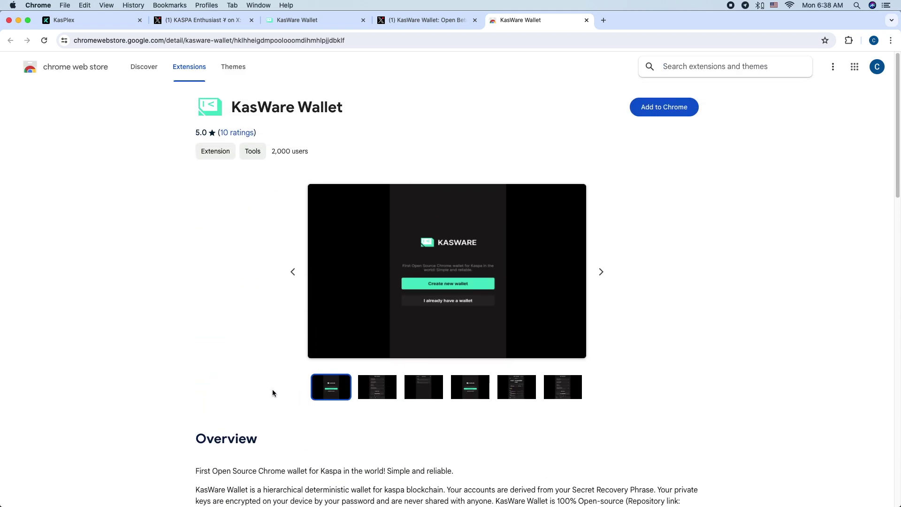
# - Add the KasWare Wallet extension to Chrome and choose Create a new wallet
pyautogui.click(656, 108)
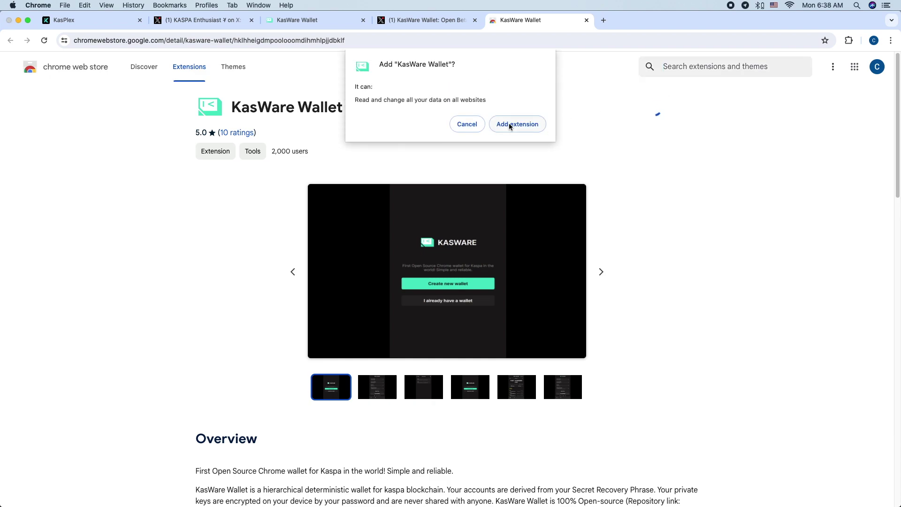
pyautogui.click(511, 124)
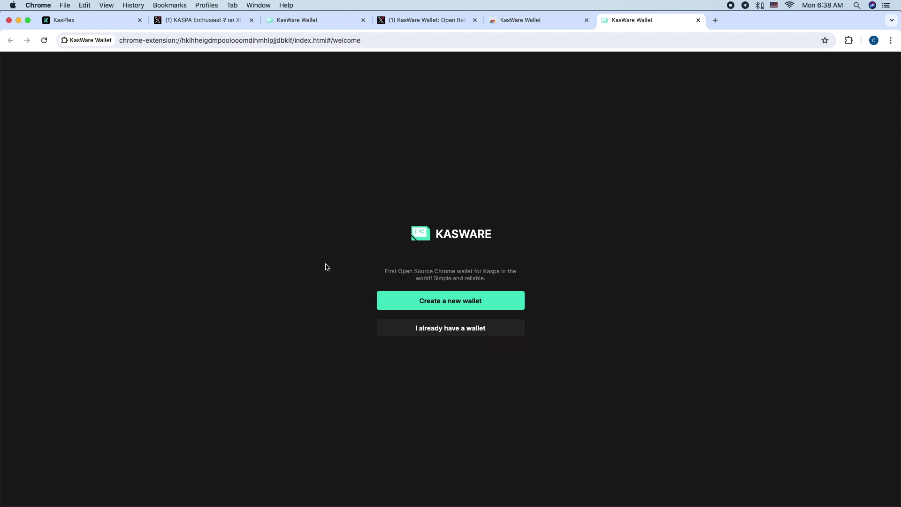
pyautogui.click(455, 305)
# - Enter and confirm the wallet unlock password and continue to the seed phrase
pyautogui.click(456, 279)
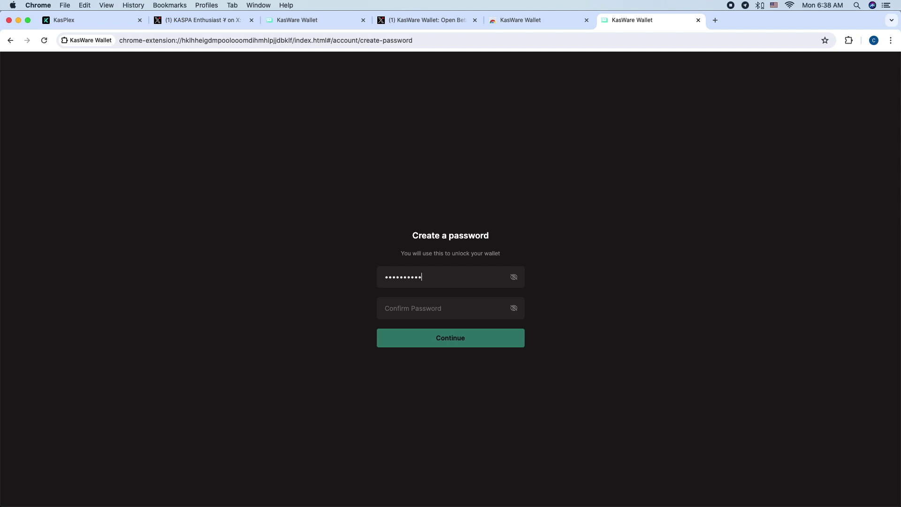
pyautogui.click(471, 316)
pyautogui.press('Return')
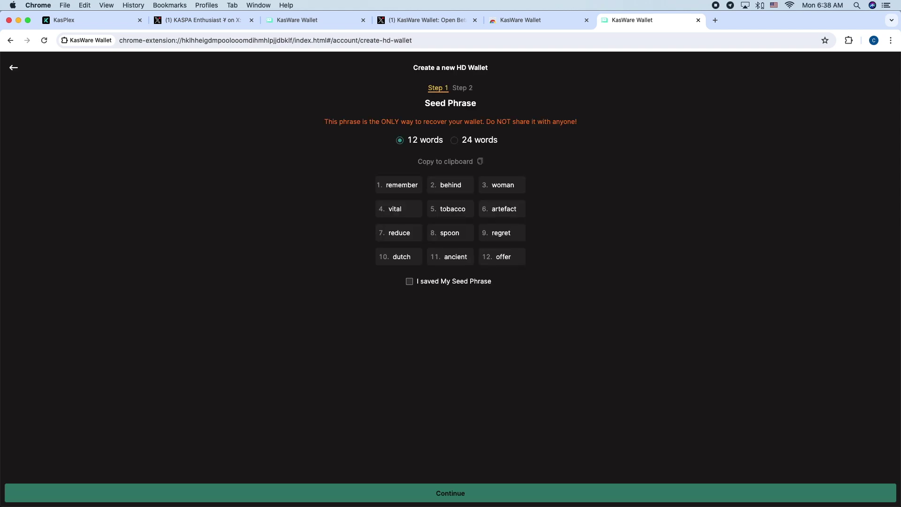
# - Settle on a fresh 24-word seed phrase and tick 'I saved My Seed Phrase'
pyautogui.click(454, 141)
pyautogui.click(403, 141)
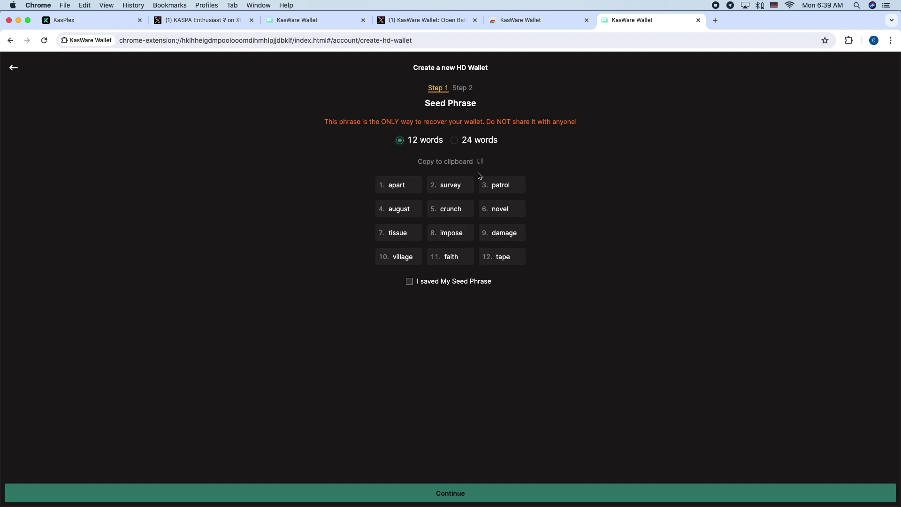
pyautogui.click(455, 141)
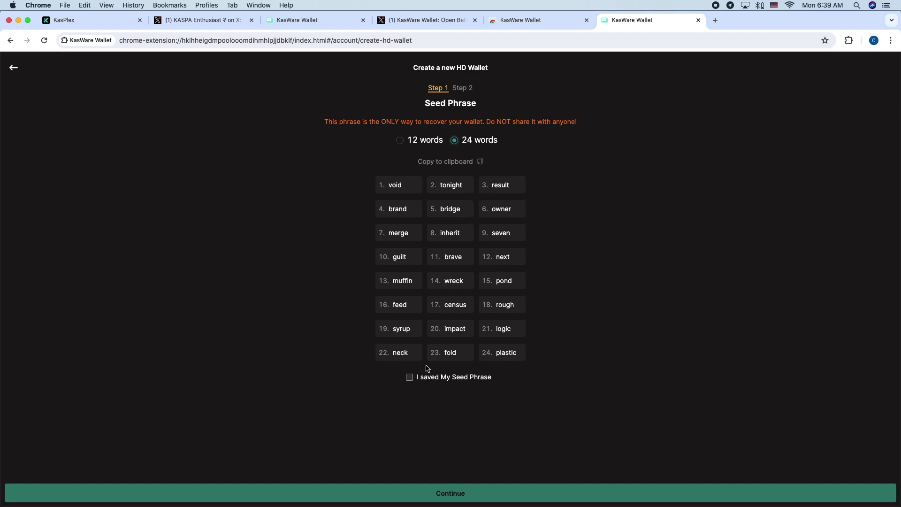
pyautogui.click(399, 141)
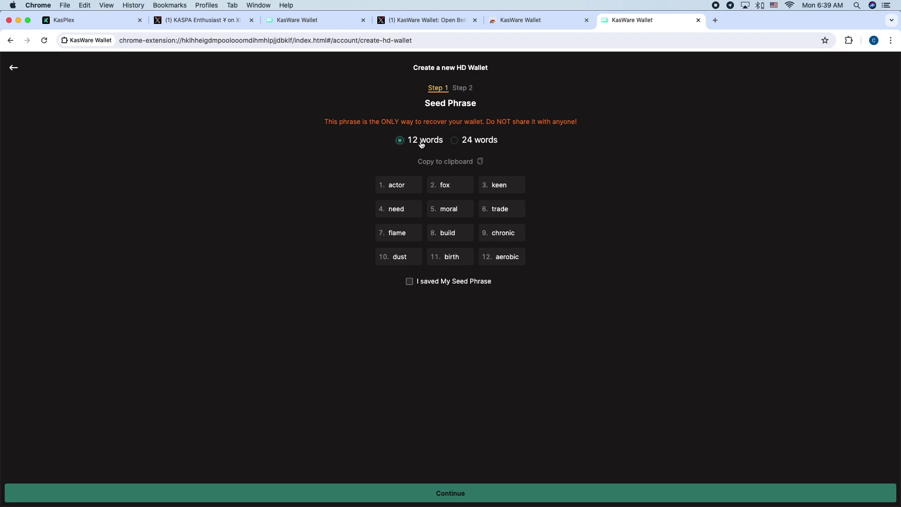
pyautogui.click(456, 142)
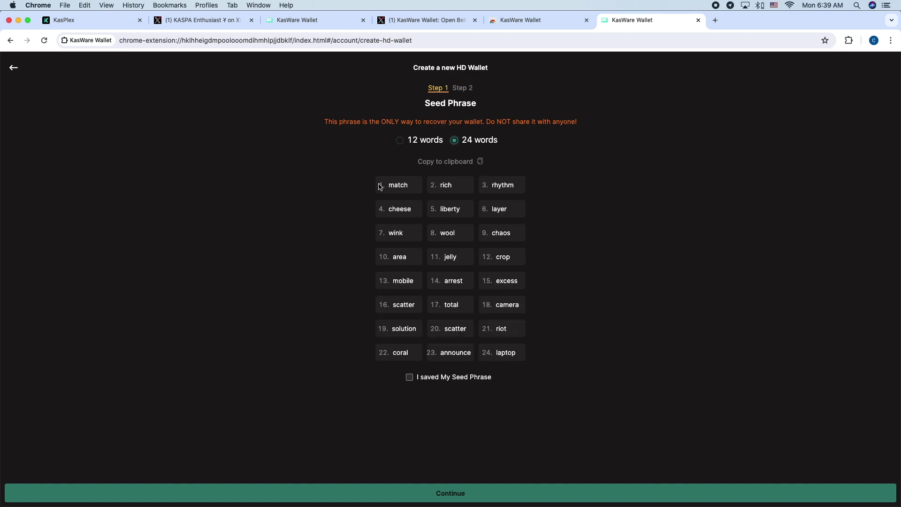
pyautogui.click(409, 379)
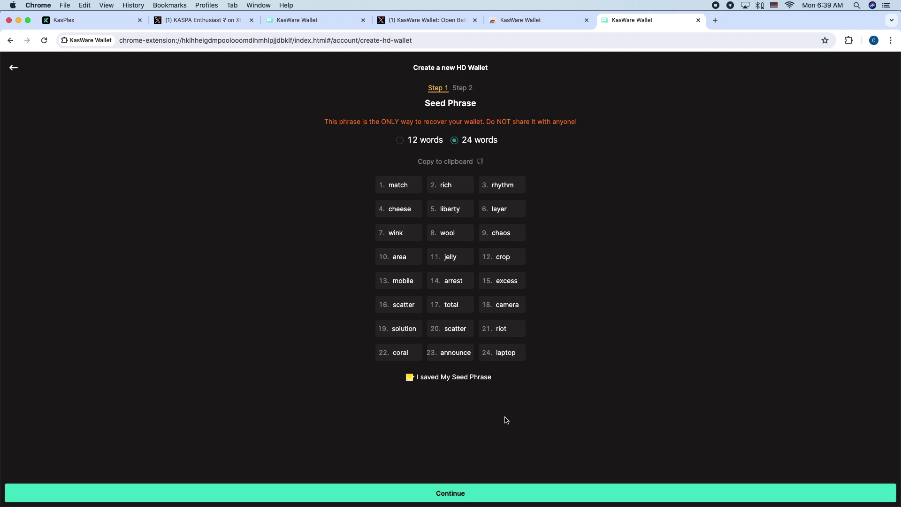
# - Finish wallet creation with the Default address type and copy Account 1's address
pyautogui.click(472, 493)
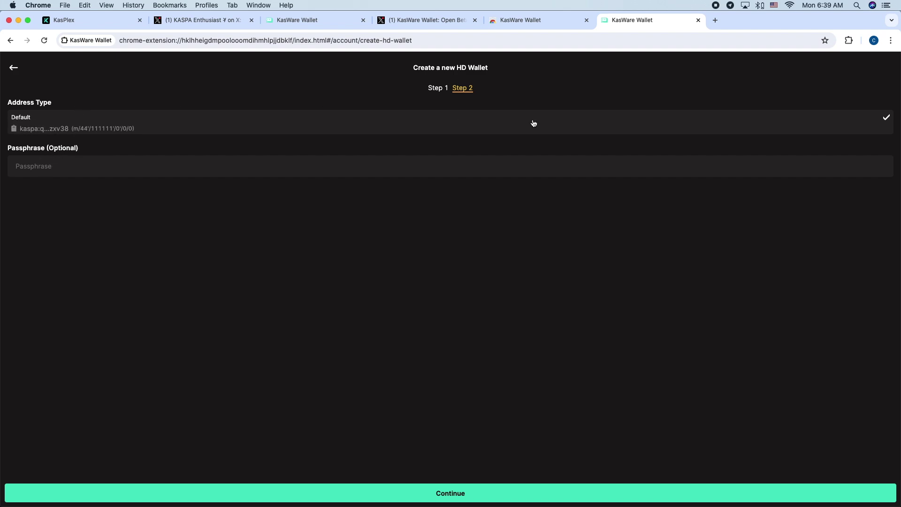
pyautogui.click(489, 499)
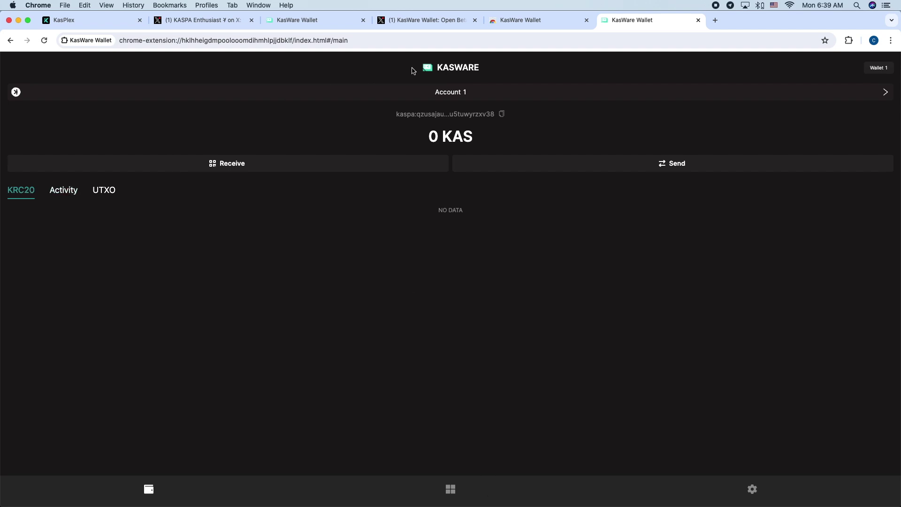
pyautogui.click(502, 114)
pyautogui.click(229, 165)
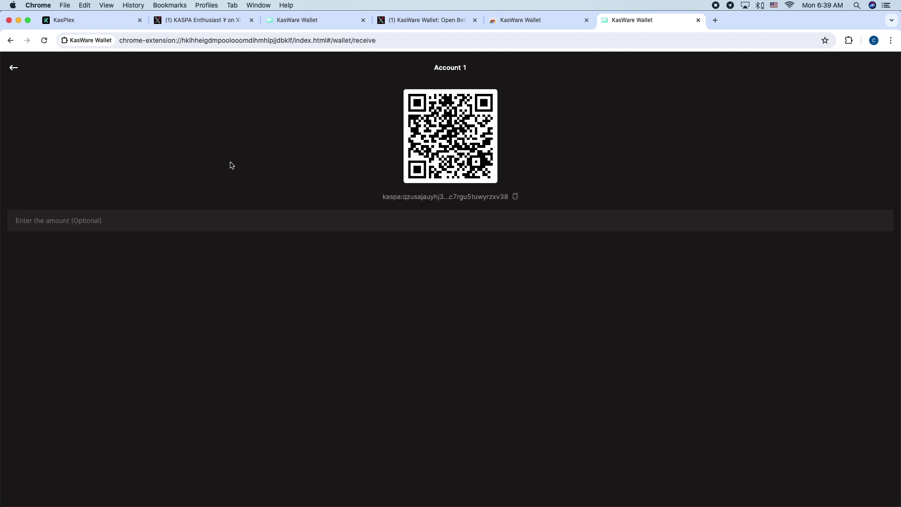
pyautogui.click(12, 67)
pyautogui.click(596, 161)
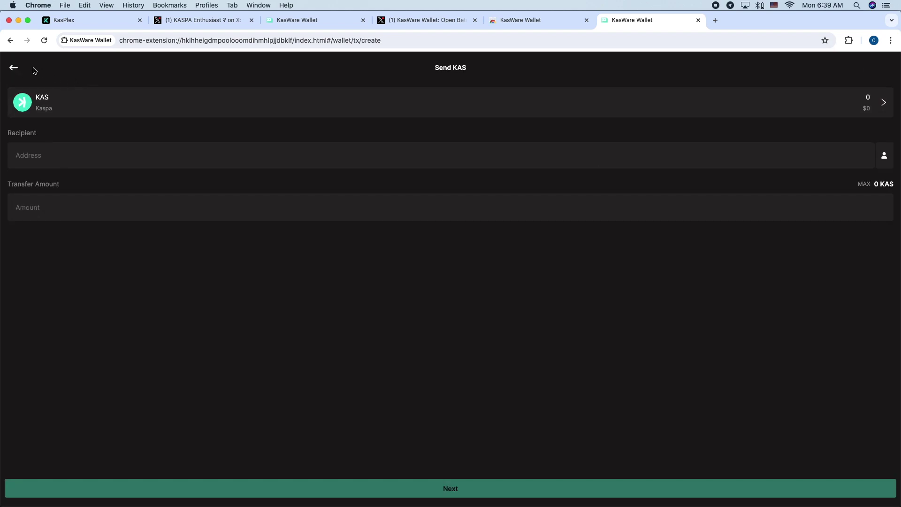
pyautogui.click(255, 115)
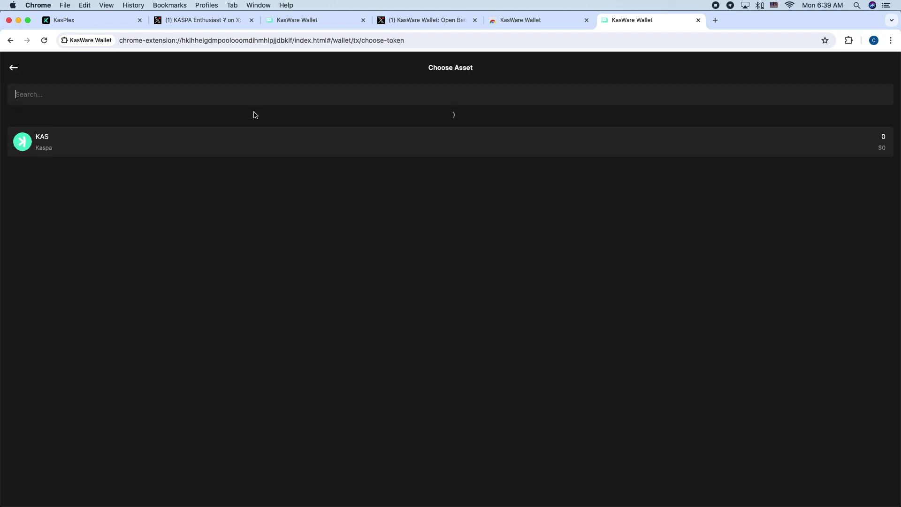
pyautogui.click(12, 68)
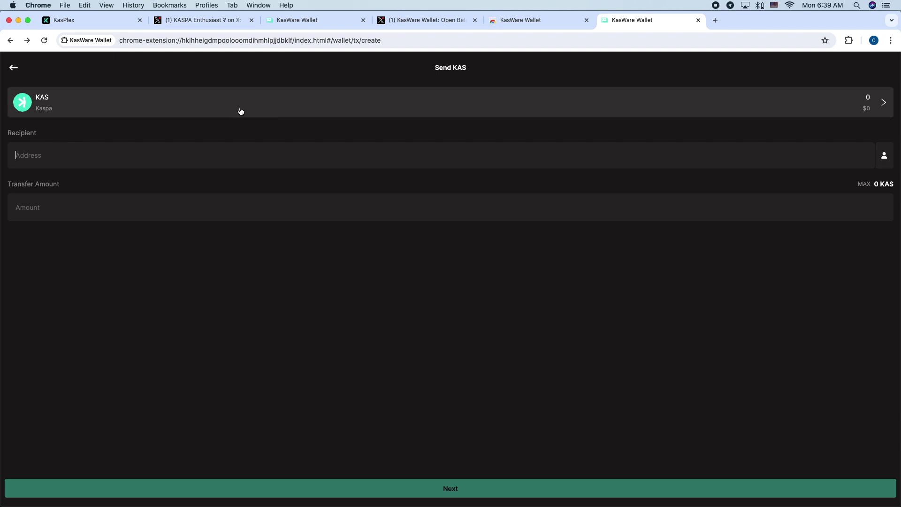
pyautogui.click(14, 68)
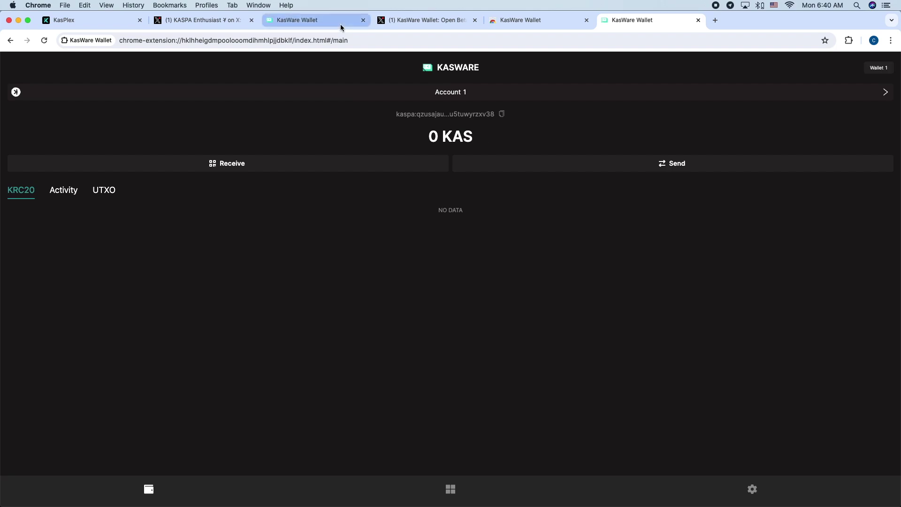
# - Return to the KASPA Enthusiast X post listing upcoming KRC20 projects
pyautogui.click(205, 21)
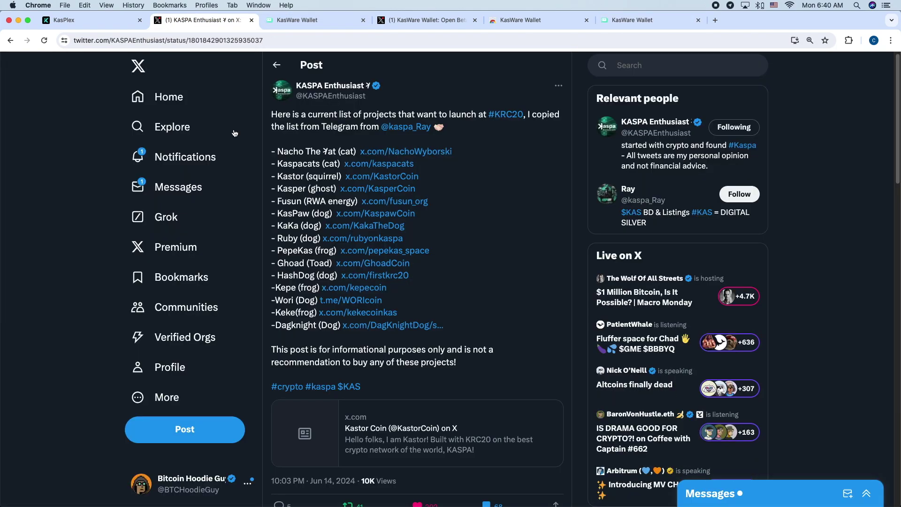